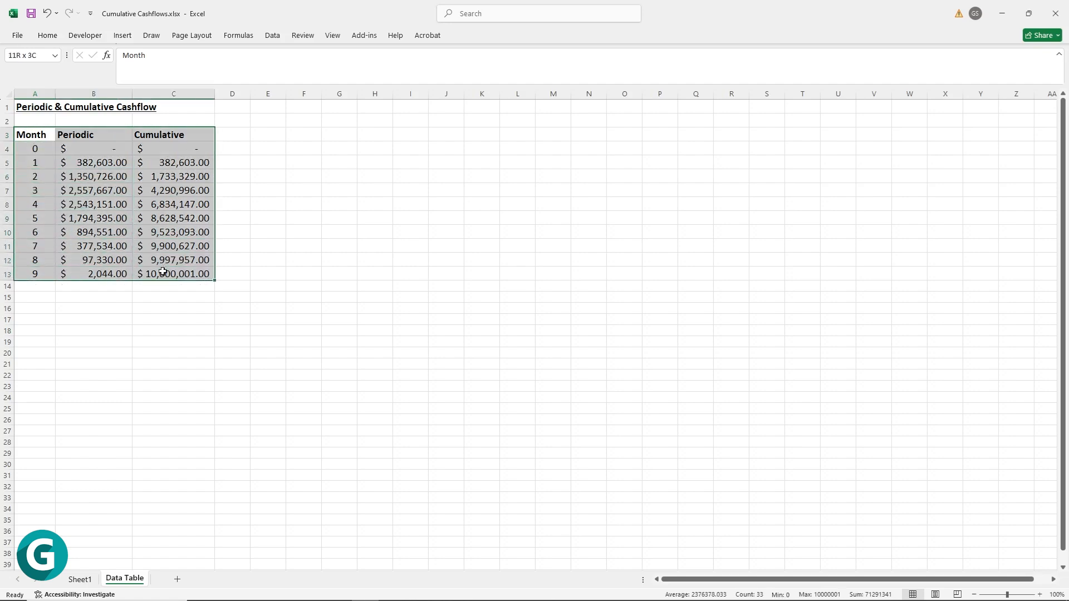
Insert a clustered column and line combo chart with a secondary axis from the table in A3:C13.
{"action": "left_click", "coordinate": [123, 36]}
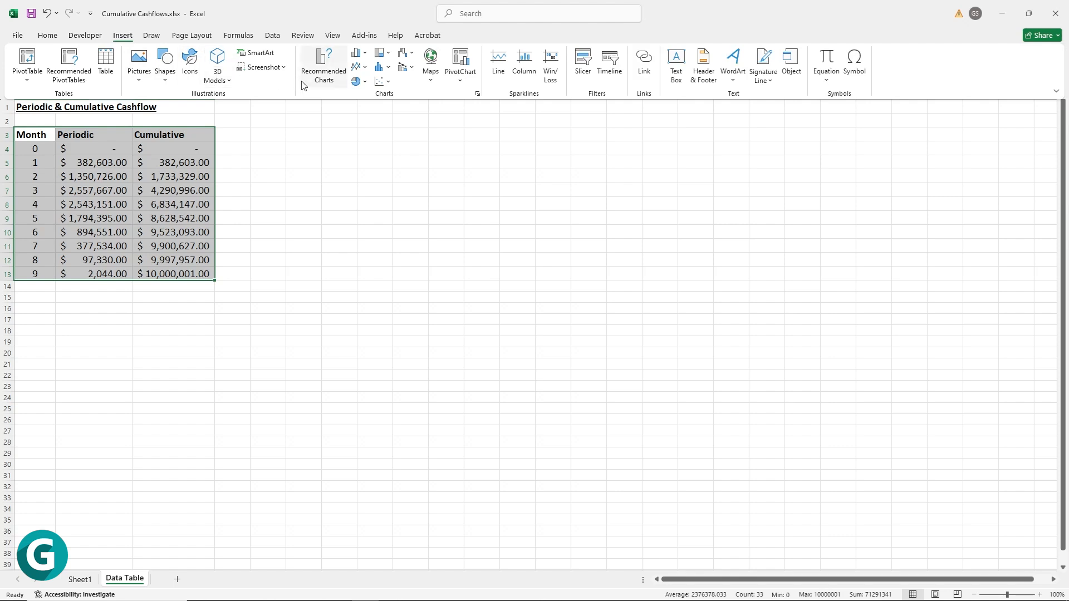
{"action": "left_click", "coordinate": [414, 69]}
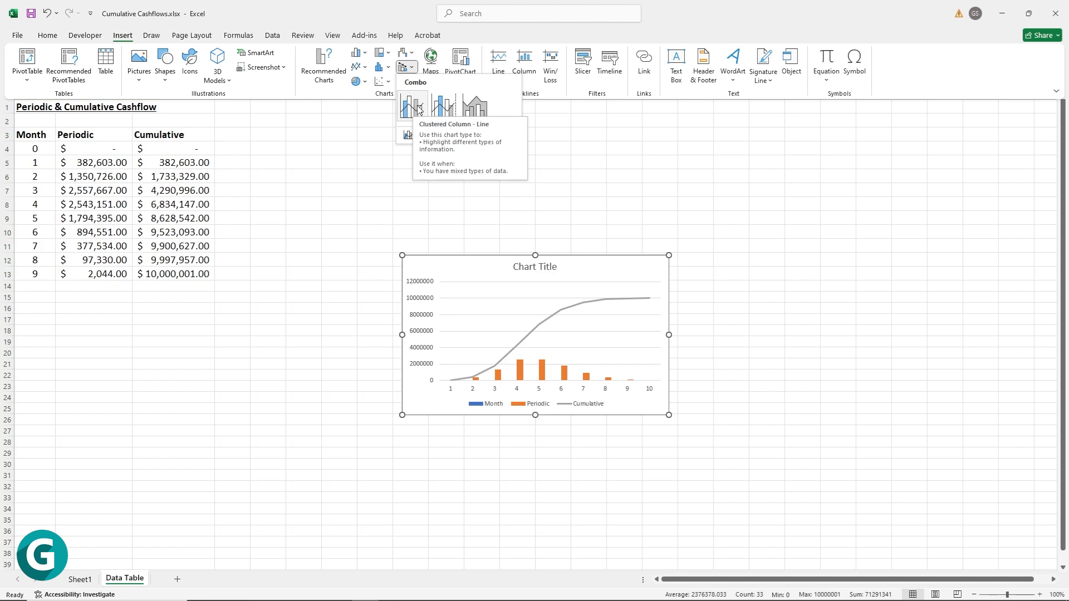
{"action": "left_click", "coordinate": [447, 109]}
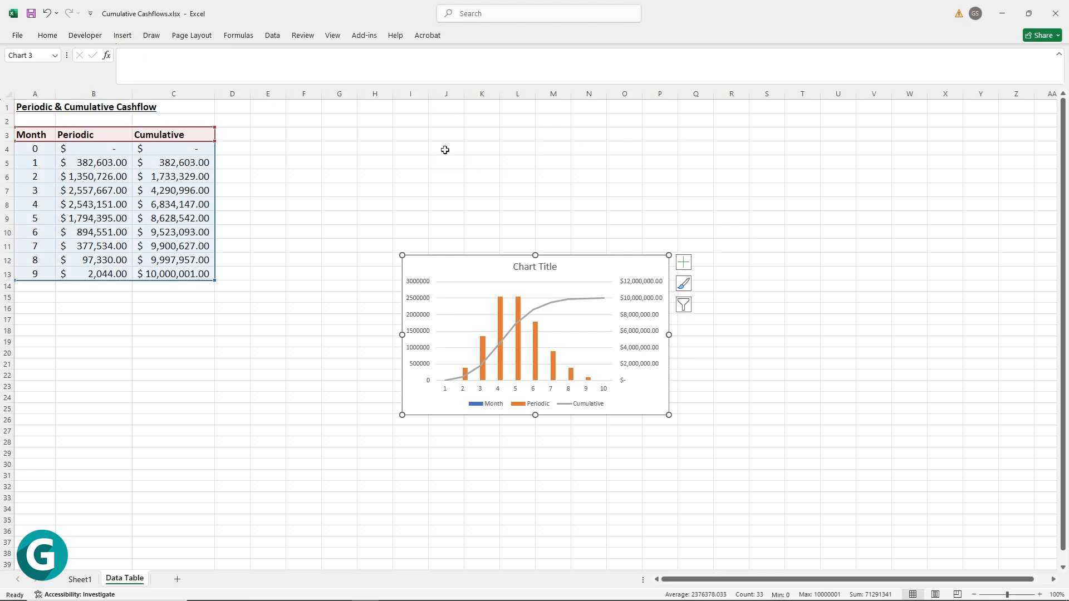
Move the chart beside the data table, starting at row 3, and enlarge it to reach about column Q, row 30.
{"action": "left_click_drag", "start_coordinate": [450, 269], "coordinate": [302, 139]}
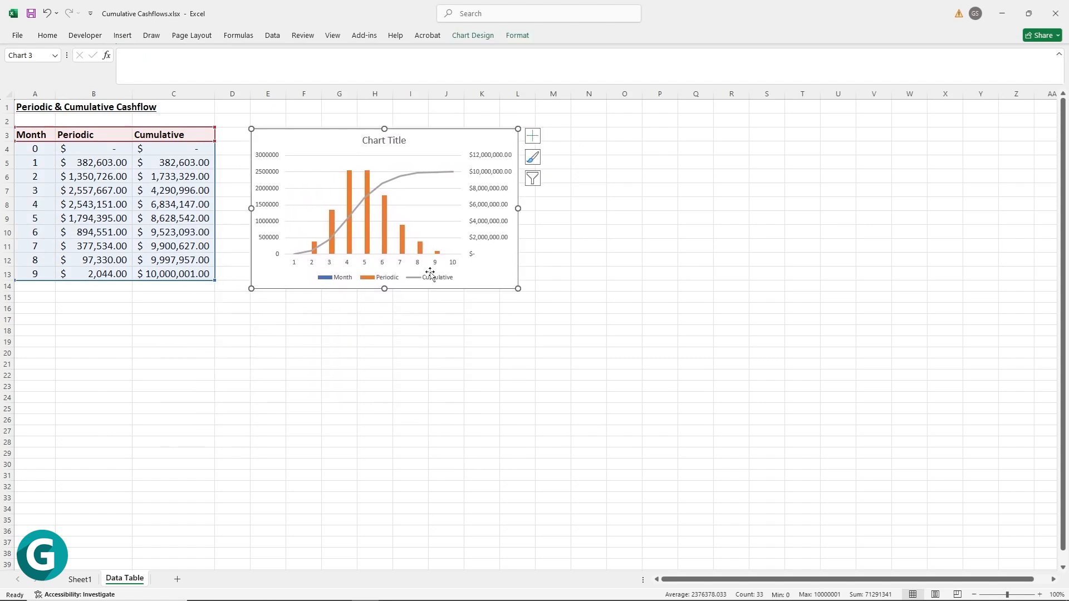
{"action": "left_click_drag", "start_coordinate": [518, 288], "coordinate": [713, 474]}
{"action": "key", "text": "Escape"}
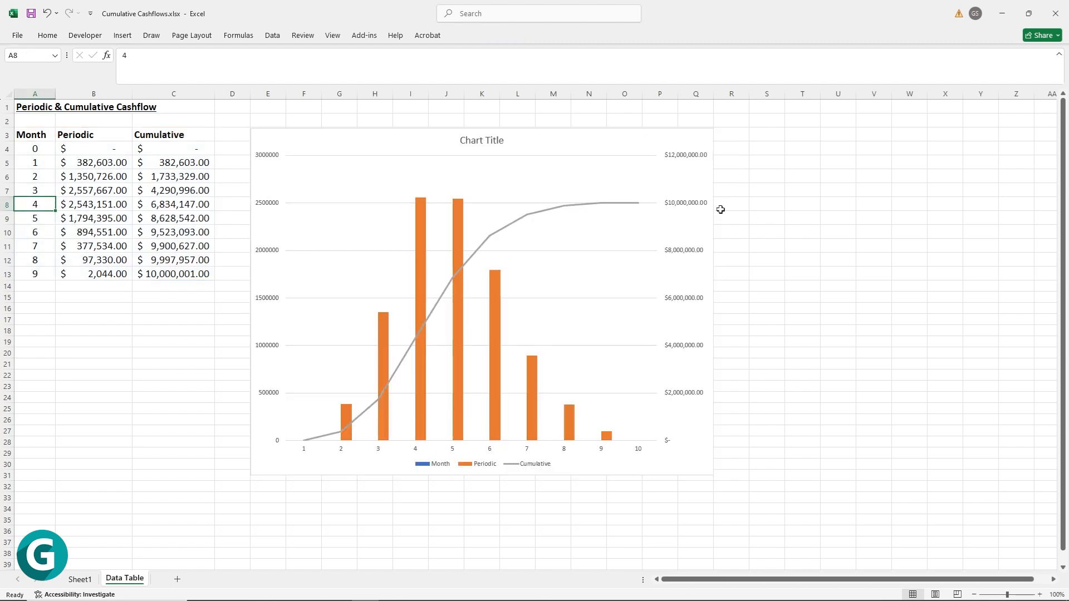
{"action": "left_click", "coordinate": [572, 143]}
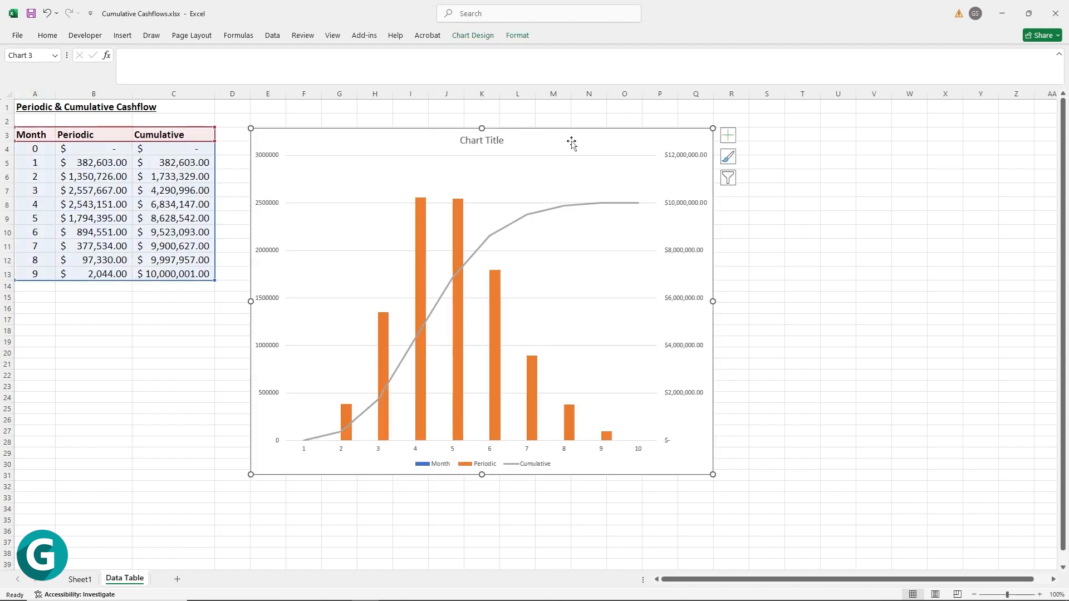
{"action": "left_click", "coordinate": [496, 141]}
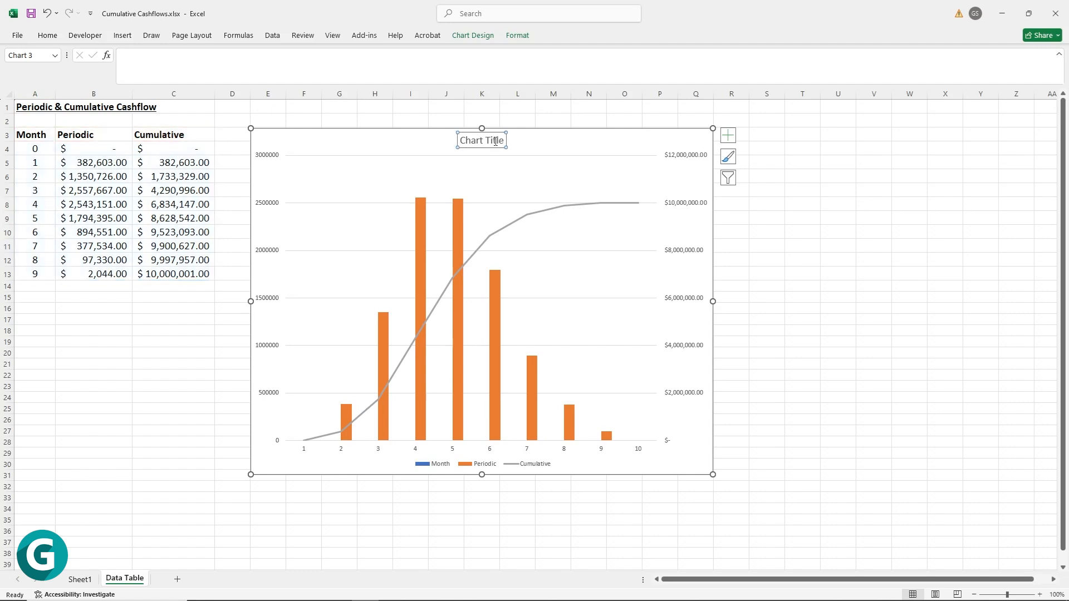
{"action": "left_click", "coordinate": [419, 243]}
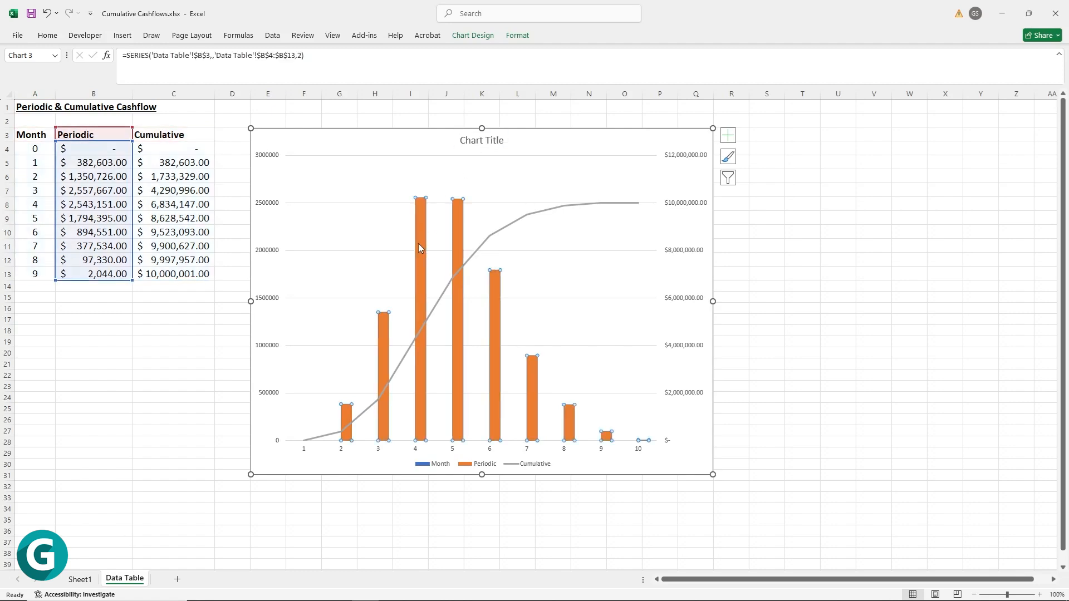
Add axis titles to the chart, keeping only those of the two vertical axes.
{"action": "left_click", "coordinate": [507, 230]}
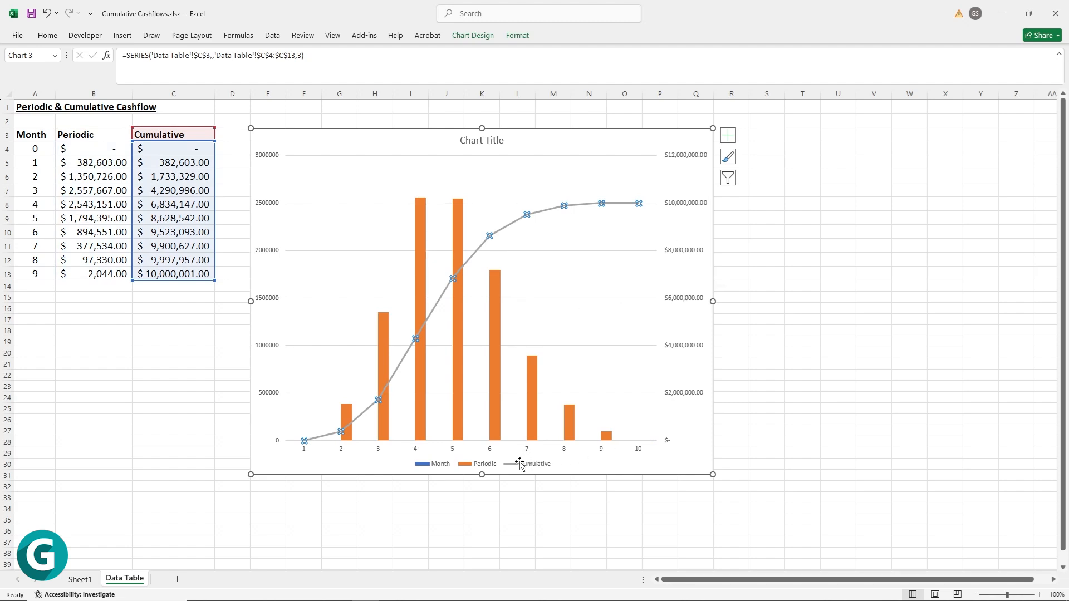
{"action": "left_click", "coordinate": [728, 137]}
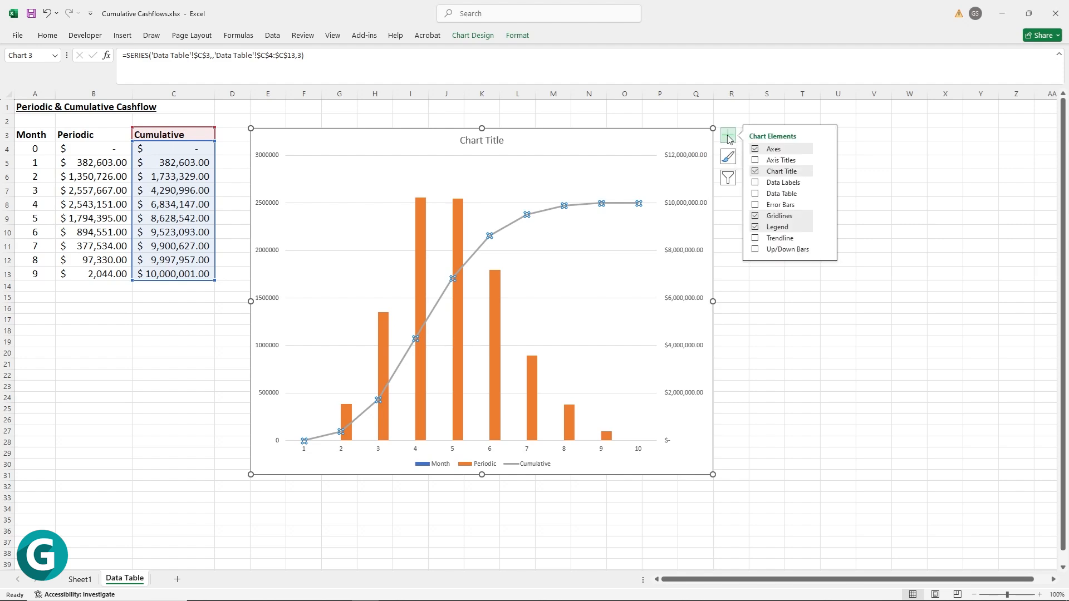
{"action": "left_click", "coordinate": [755, 160]}
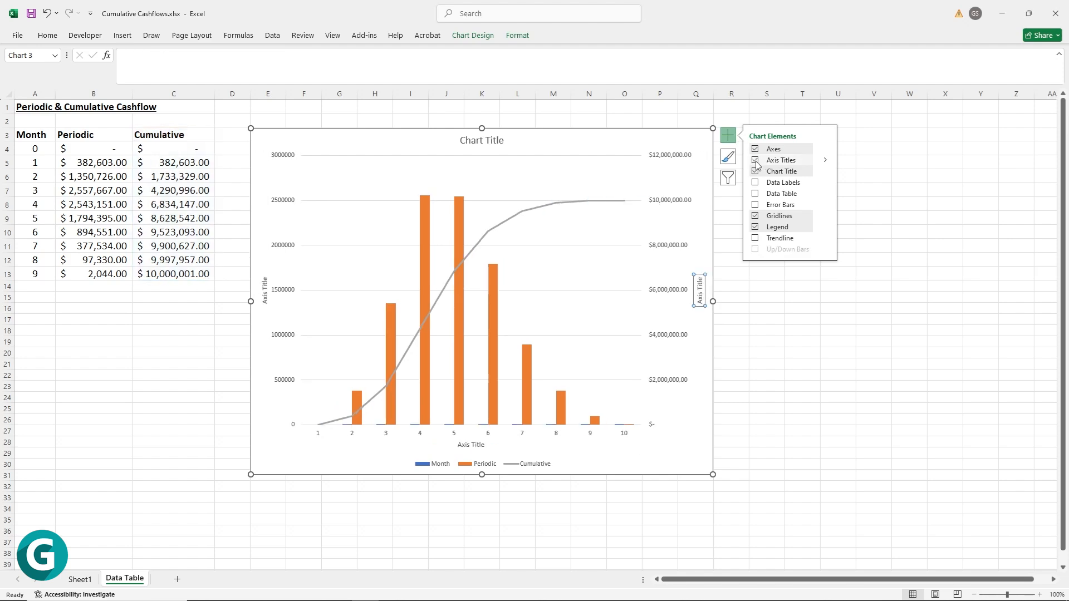
{"action": "key", "text": "ctrl+z"}
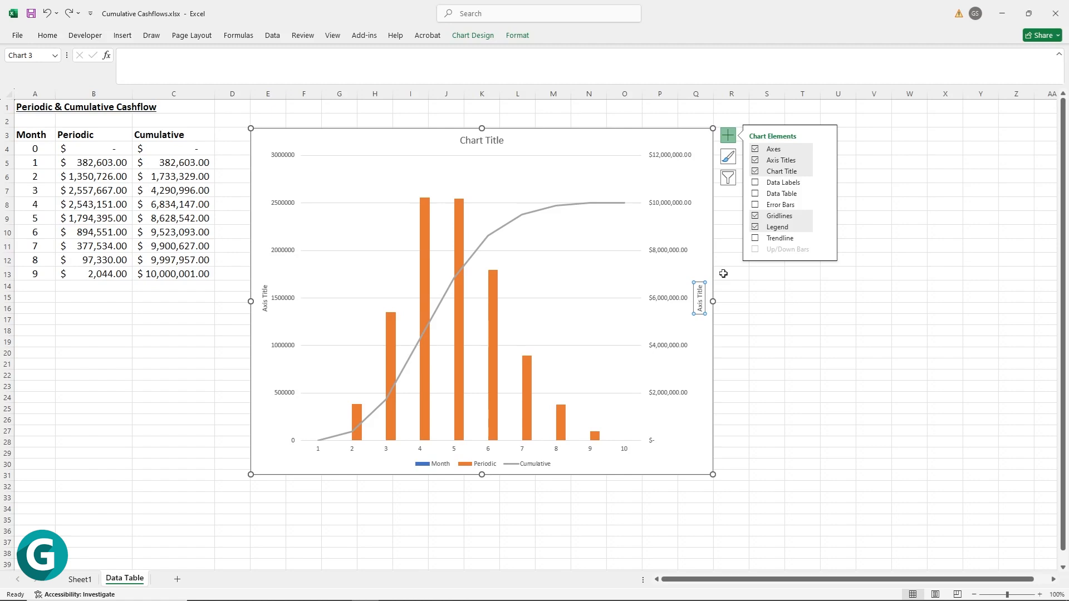
Link the primary vertical axis title to the Periodic header in cell B3.
{"action": "left_click", "coordinate": [265, 302]}
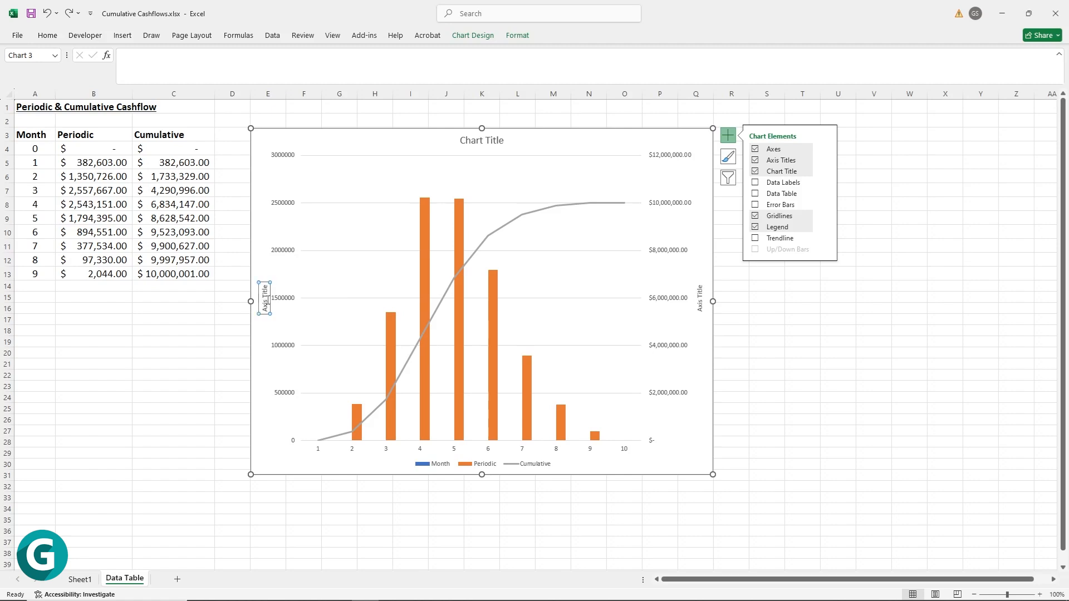
{"action": "left_click", "coordinate": [181, 56]}
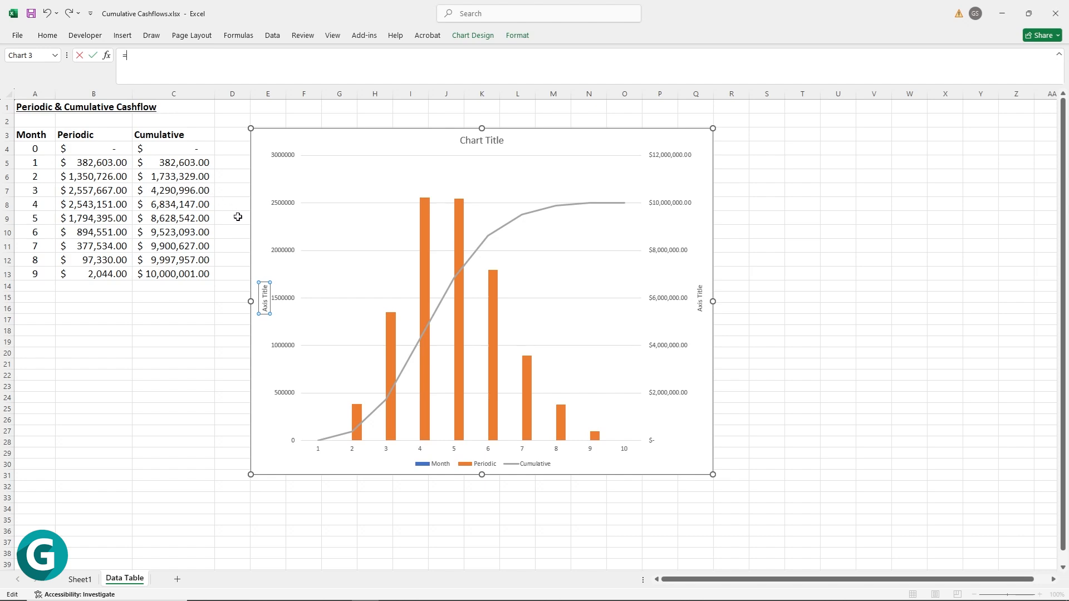
{"action": "left_click", "coordinate": [91, 135]}
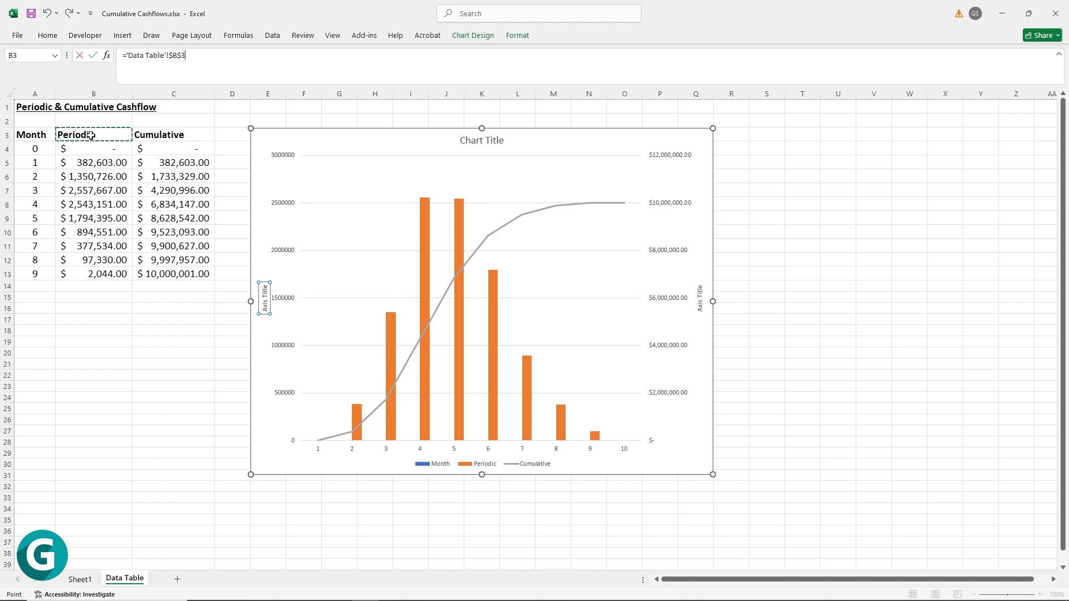
{"action": "key", "text": "Return"}
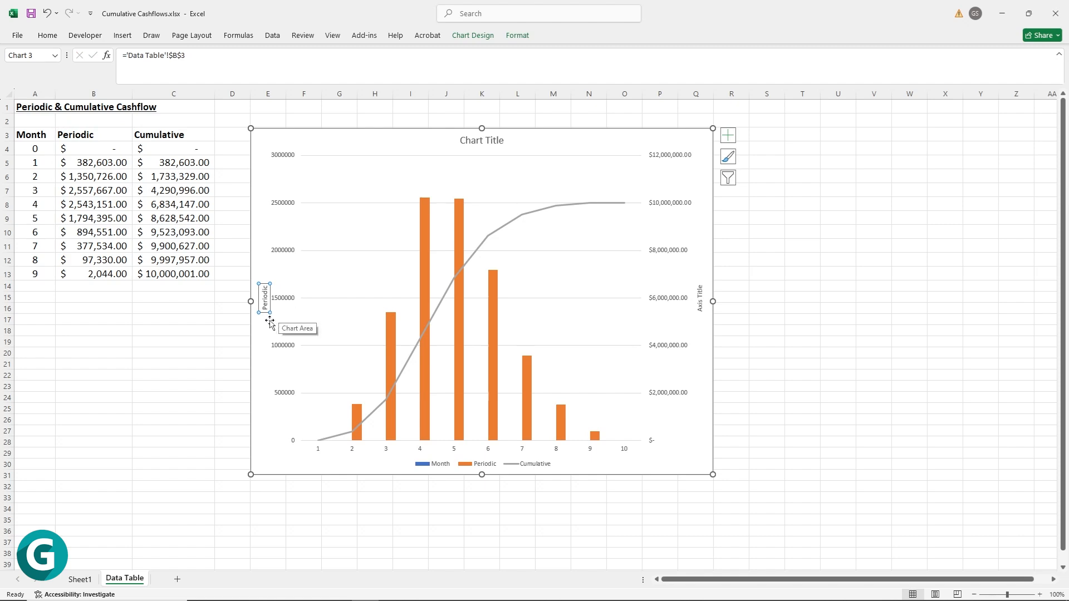
Link the secondary vertical axis title to the Cumulative header in cell C3.
{"action": "left_click", "coordinate": [699, 301]}
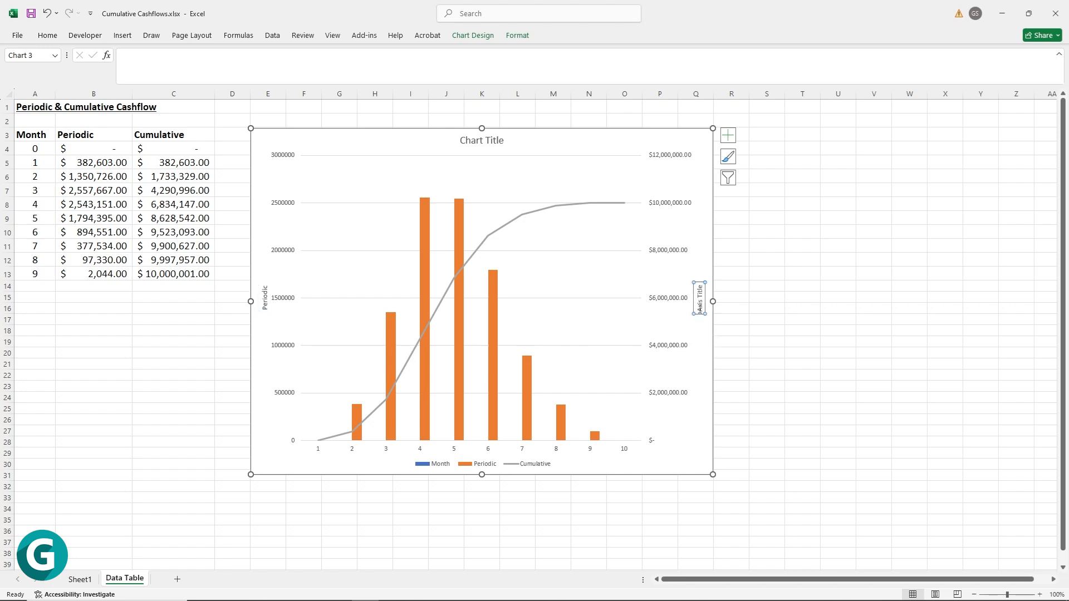
{"action": "left_click", "coordinate": [183, 73]}
{"action": "type", "text": "="}
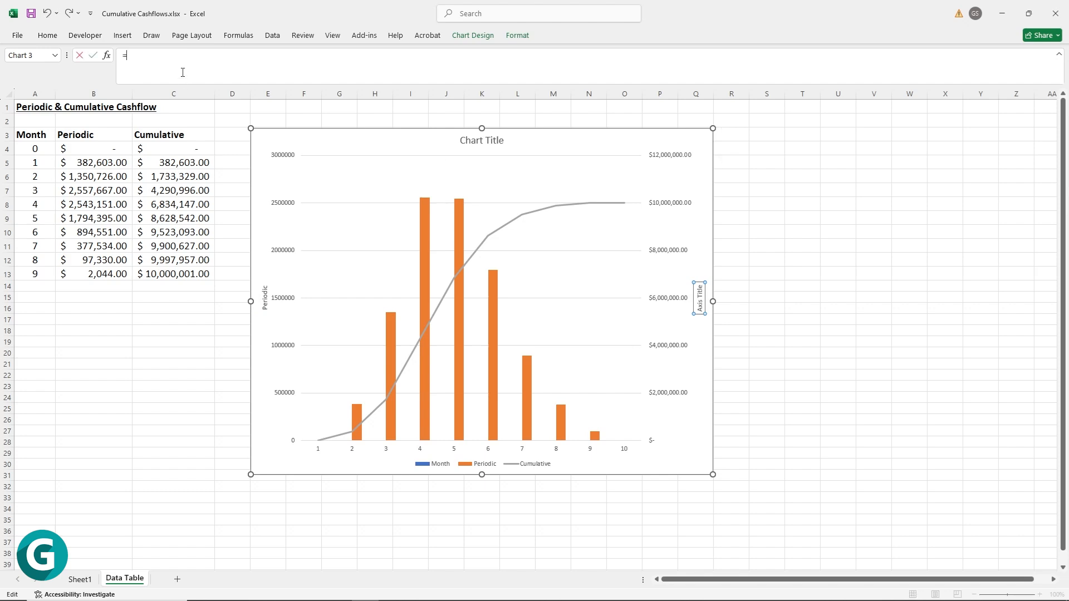
{"action": "left_click", "coordinate": [162, 134]}
{"action": "key", "text": "Return"}
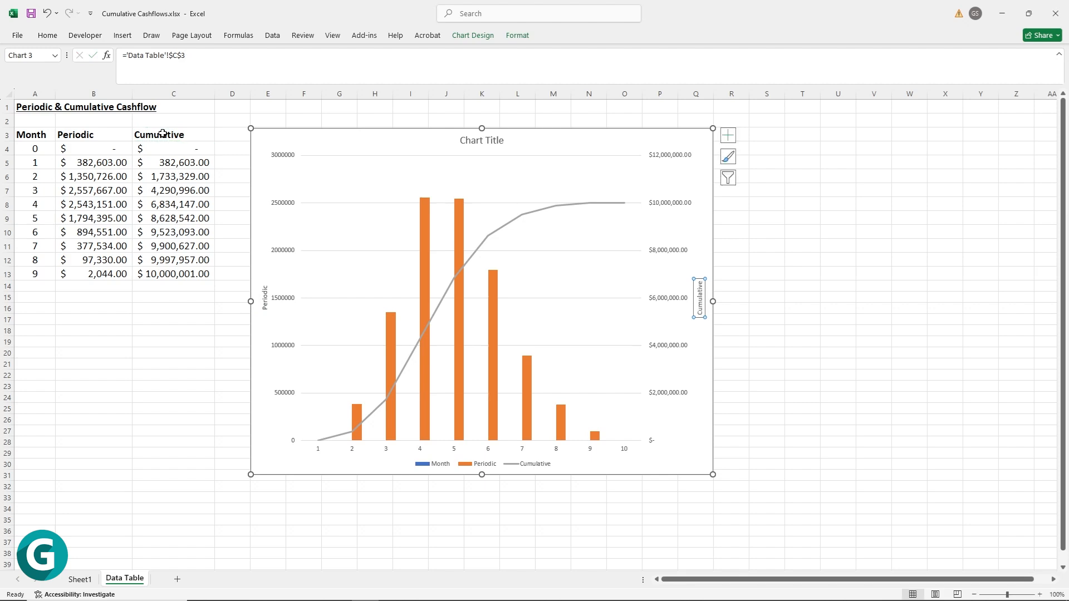
{"action": "left_click", "coordinate": [735, 271]}
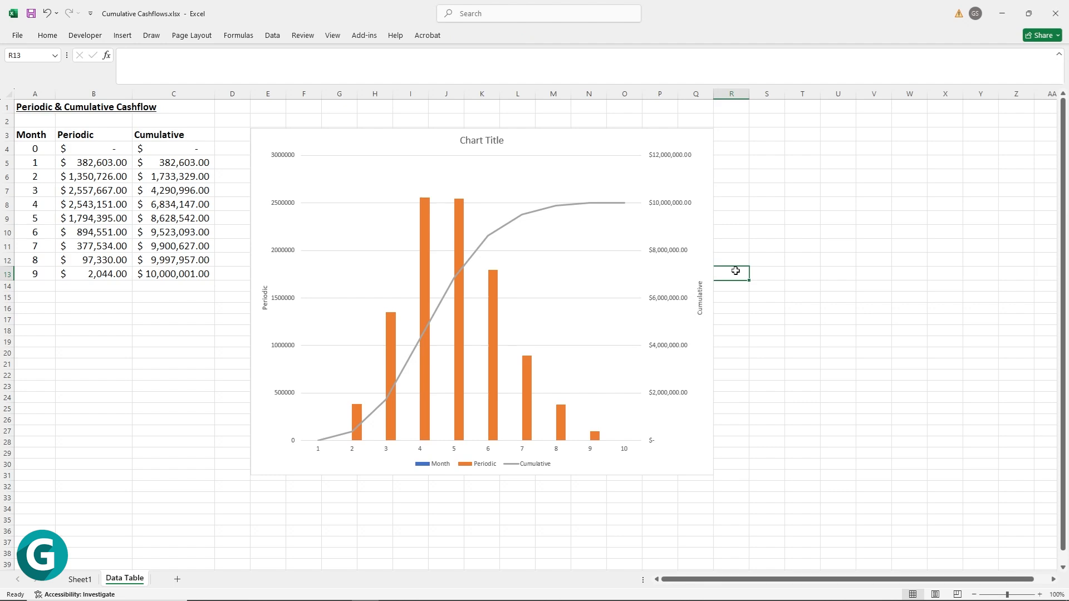
Link the chart title to the sheet heading "Periodic & Cumulative Cashflow" in cell A1.
{"action": "left_click", "coordinate": [492, 141]}
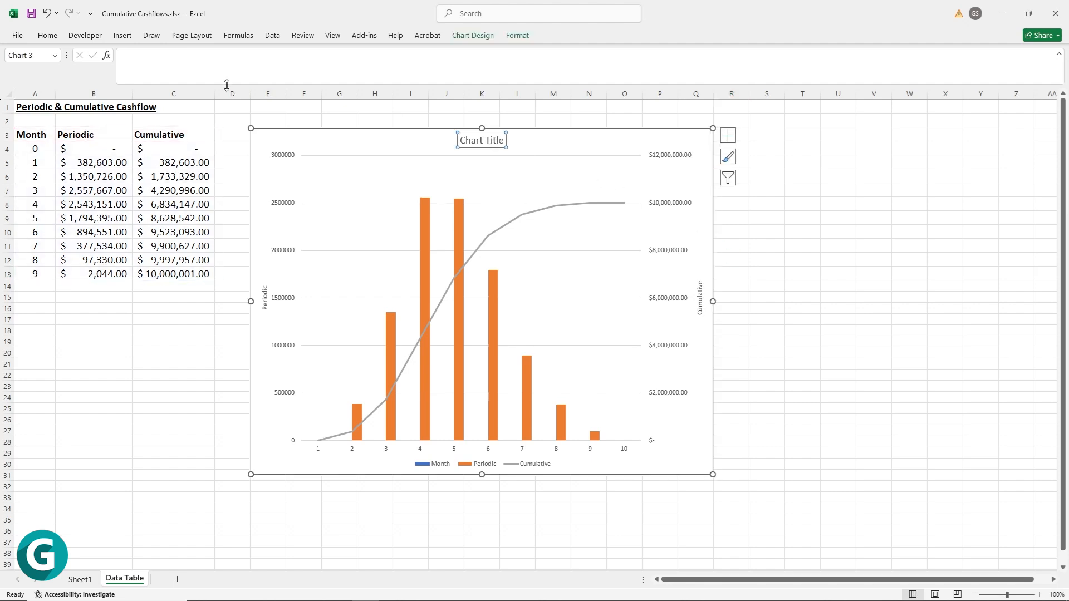
{"action": "left_click", "coordinate": [216, 68]}
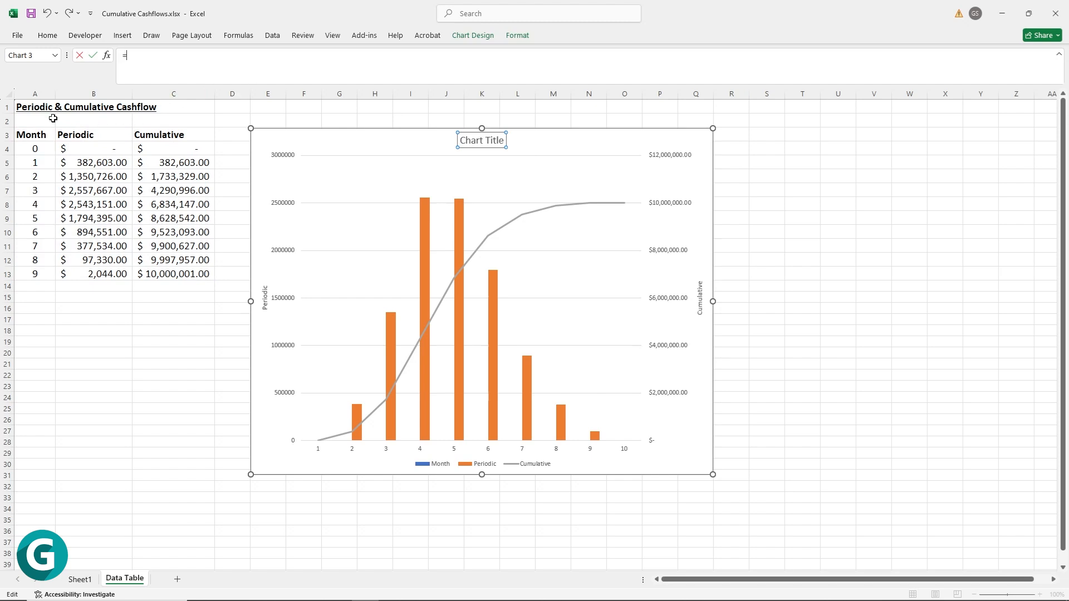
{"action": "left_click", "coordinate": [37, 109]}
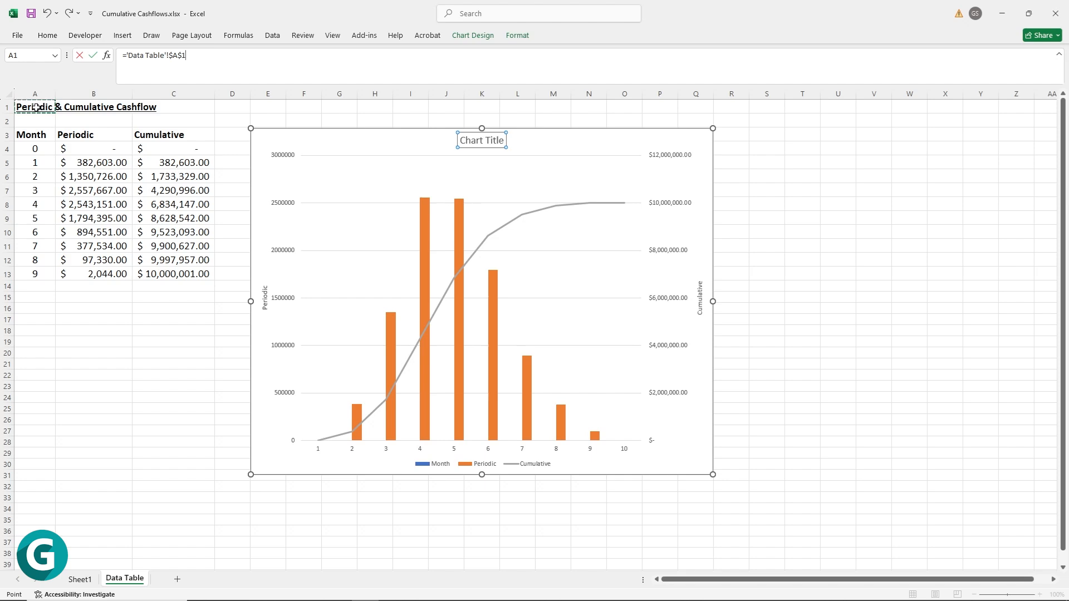
{"action": "key", "text": "Return"}
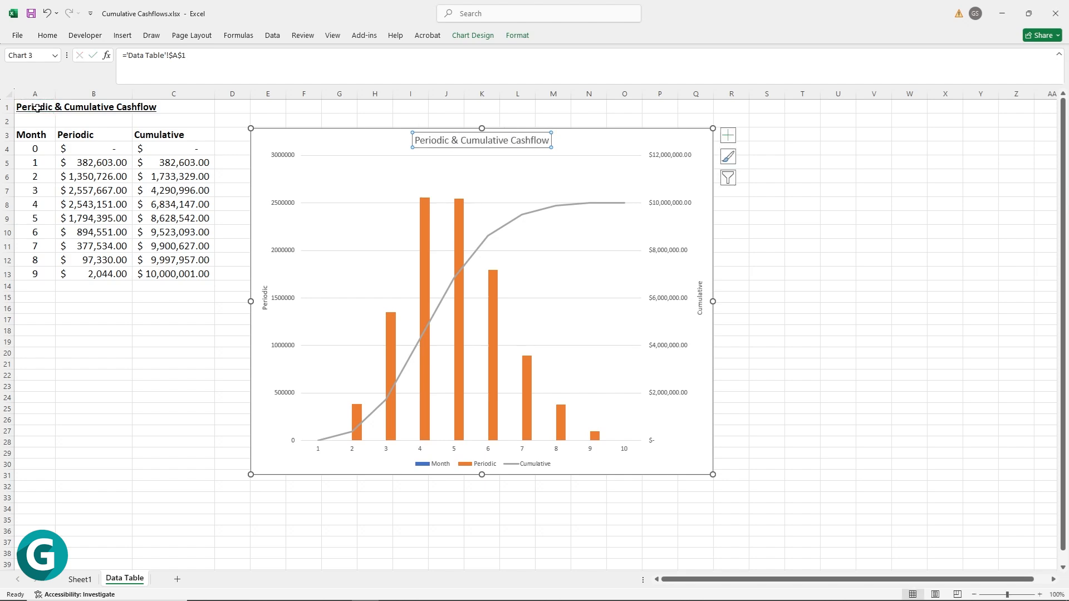
{"action": "key", "text": "Escape"}
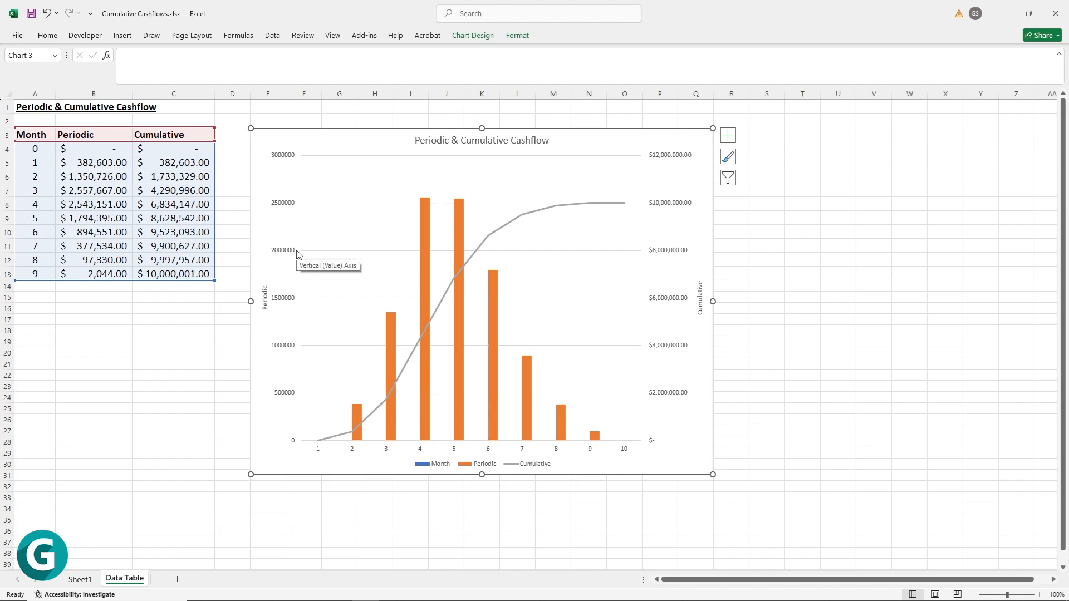
Format the numbers of the Periodic vertical axis as Currency with the $ symbol and 2 decimal places.
{"action": "double_click", "coordinate": [287, 349]}
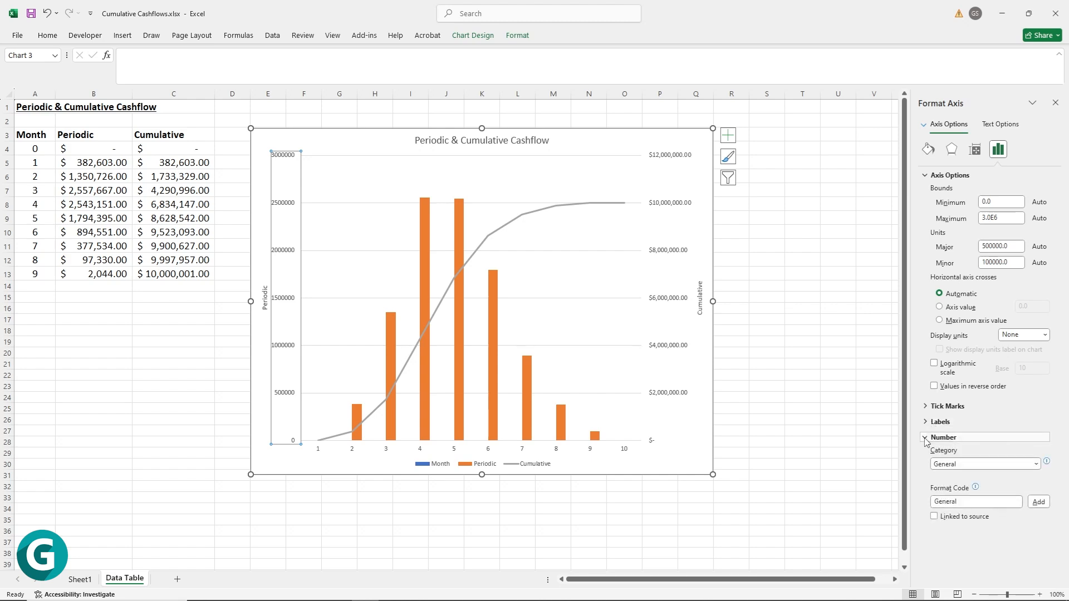
{"action": "left_click", "coordinate": [1034, 465]}
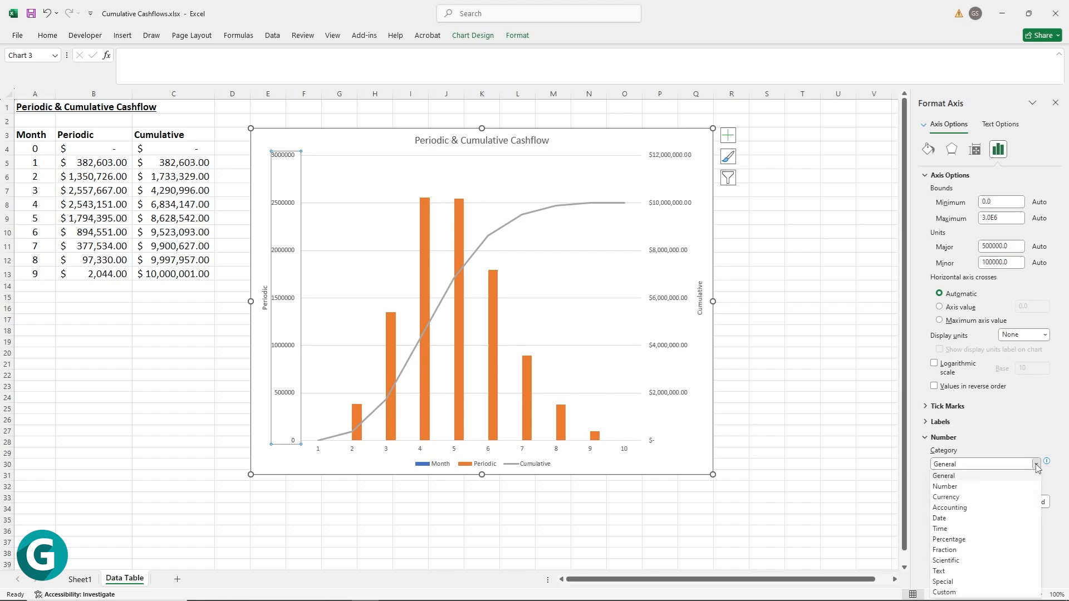
{"action": "left_click", "coordinate": [1009, 497]}
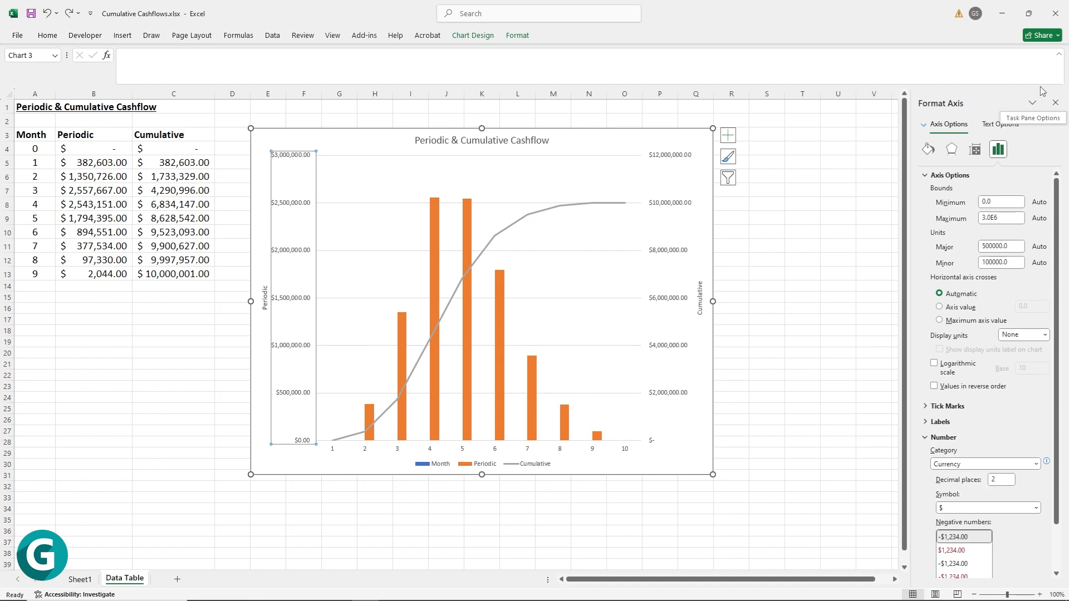
{"action": "left_click", "coordinate": [1055, 103]}
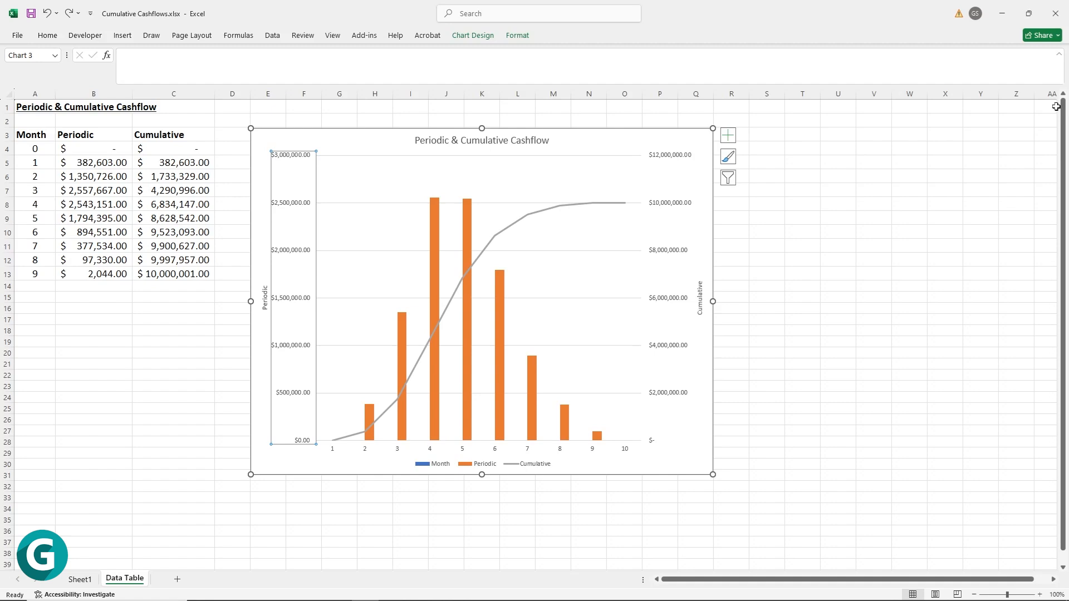
{"action": "left_click", "coordinate": [767, 287]}
Try the dark-background chart style on the combo chart and undo the style change.
{"action": "left_click", "coordinate": [612, 148]}
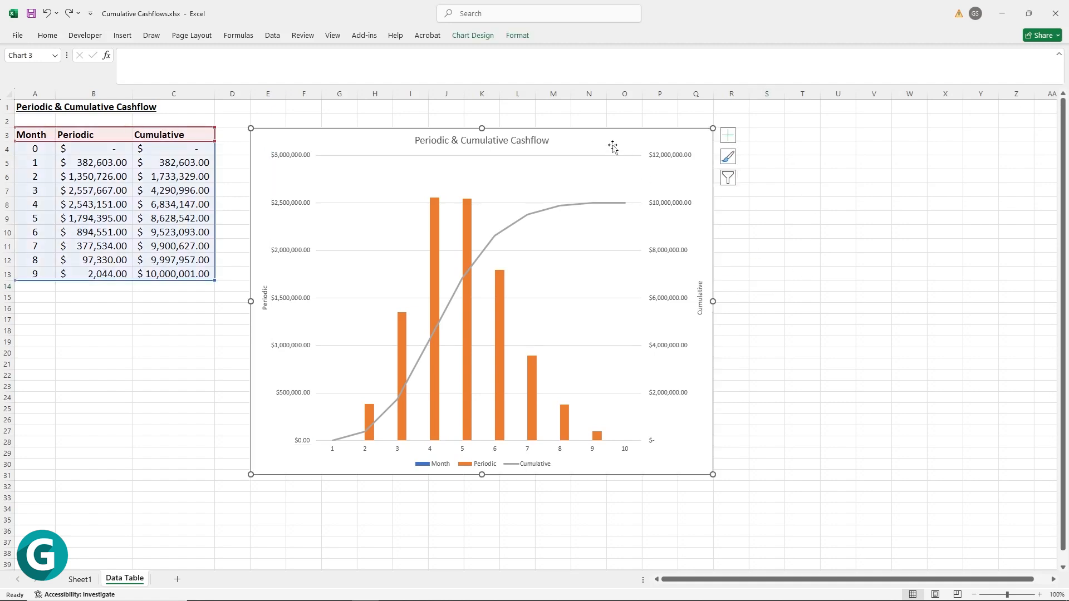
{"action": "left_click", "coordinate": [728, 158]}
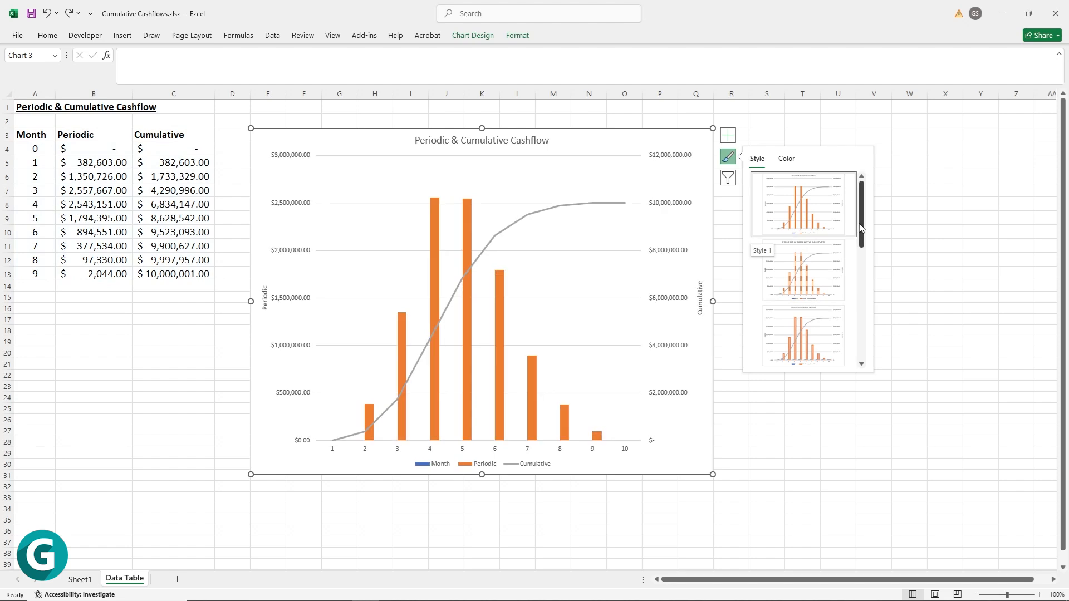
{"action": "left_click_drag", "start_coordinate": [862, 225], "coordinate": [866, 320]}
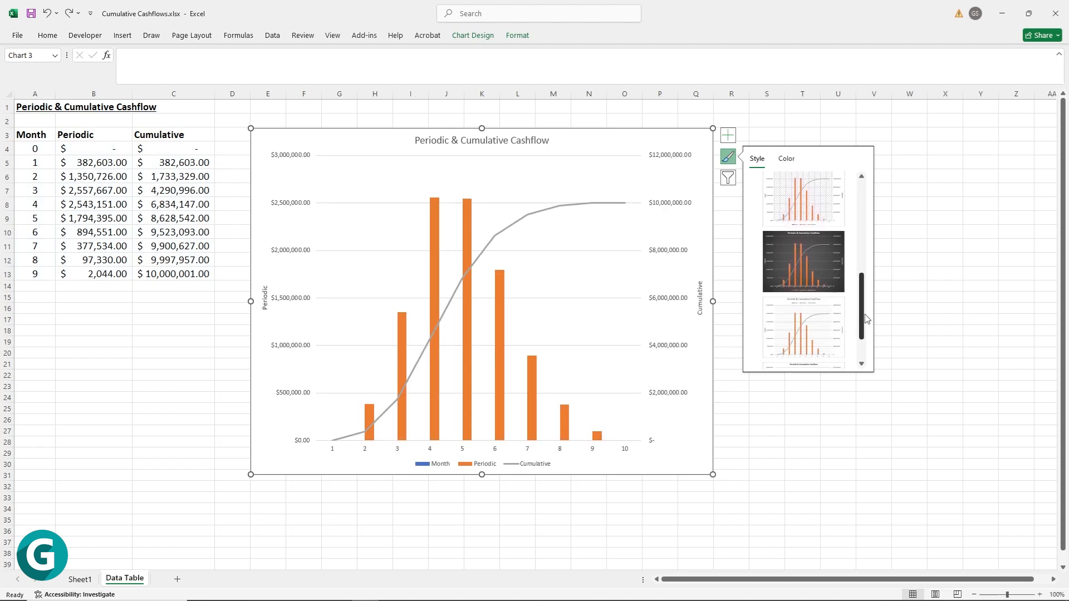
{"action": "left_click", "coordinate": [803, 266]}
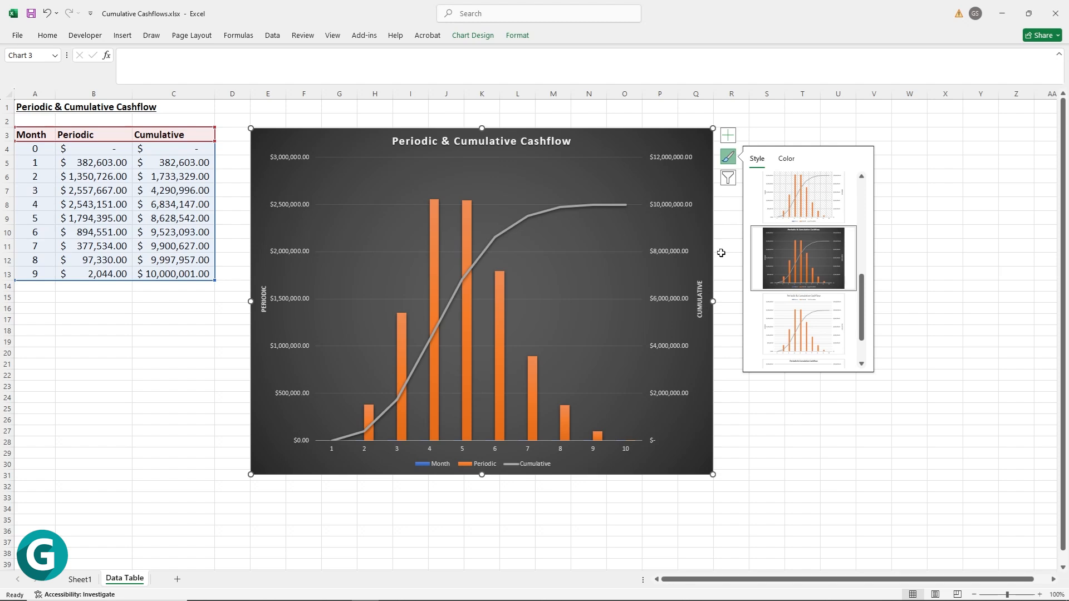
{"action": "left_click", "coordinate": [47, 16]}
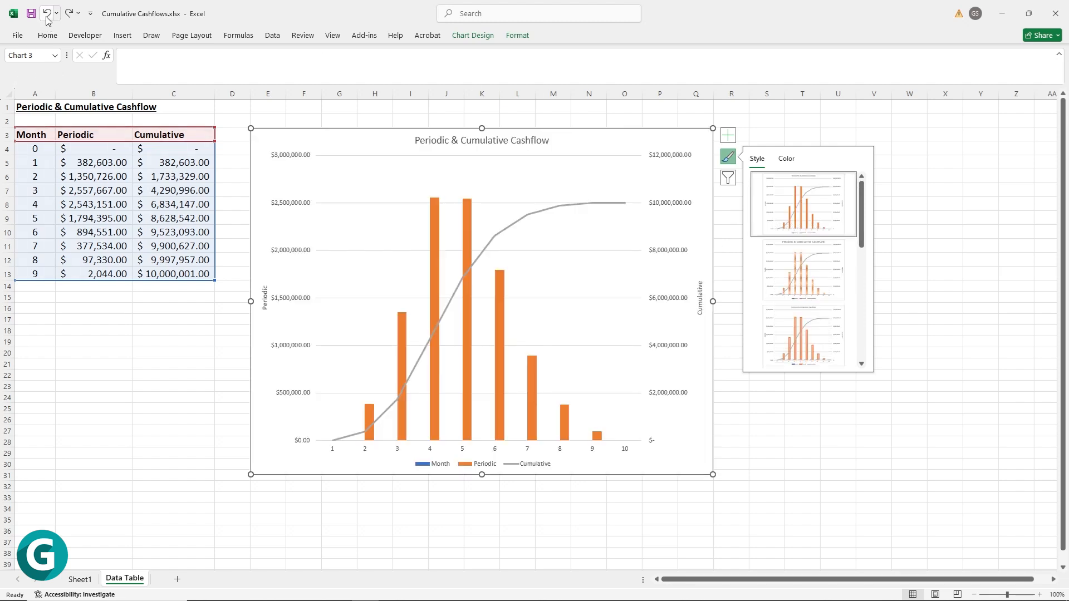
{"action": "left_click", "coordinate": [726, 161]}
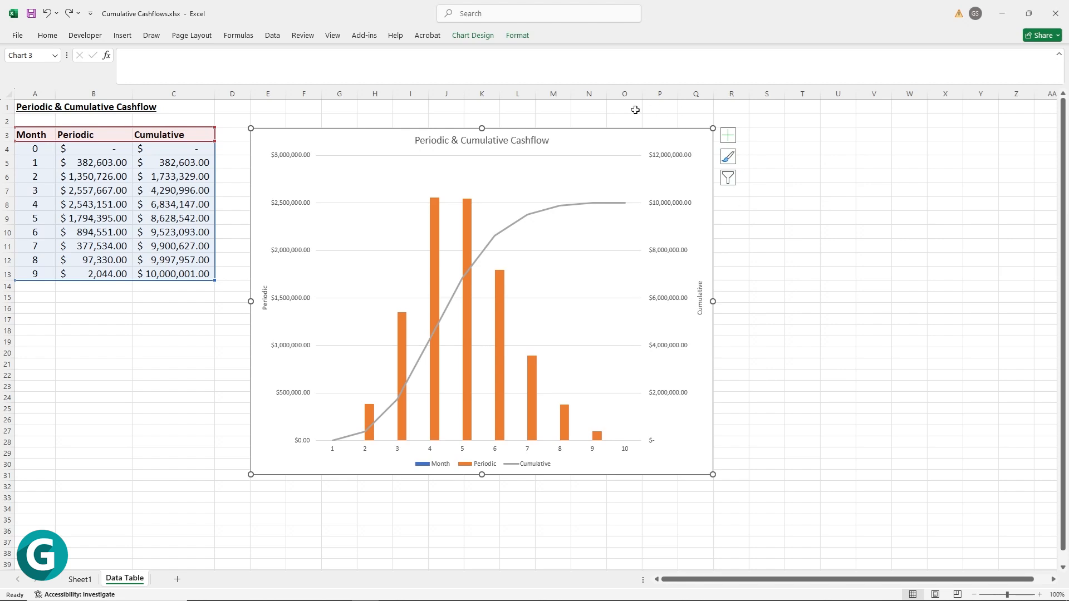
Apply the dark-background chart style to the combo chart and check the selected chart in the print preview.
{"action": "left_click", "coordinate": [473, 36]}
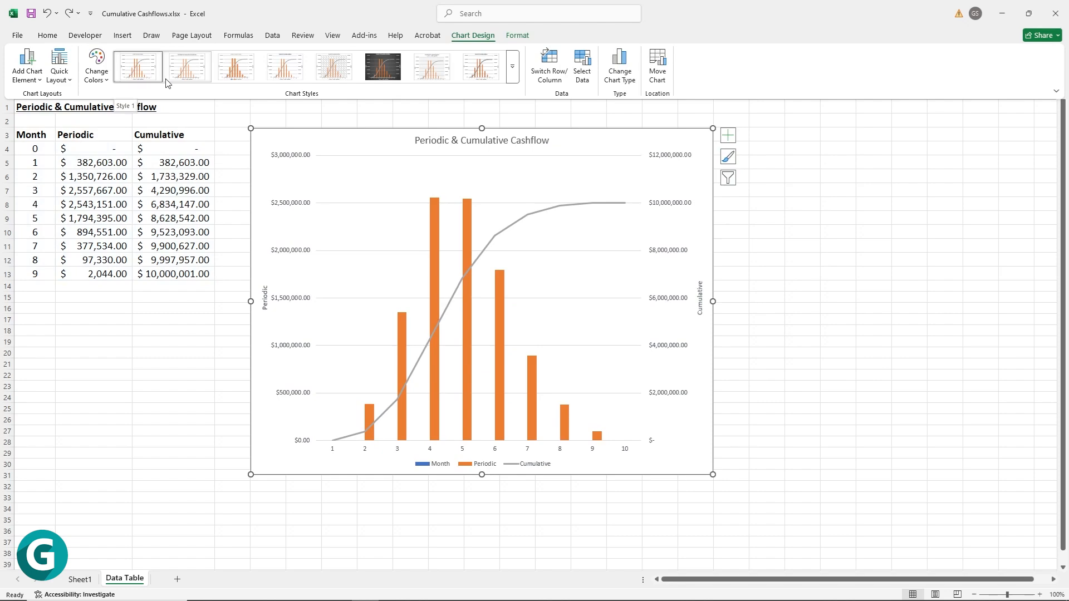
{"action": "left_click", "coordinate": [383, 68]}
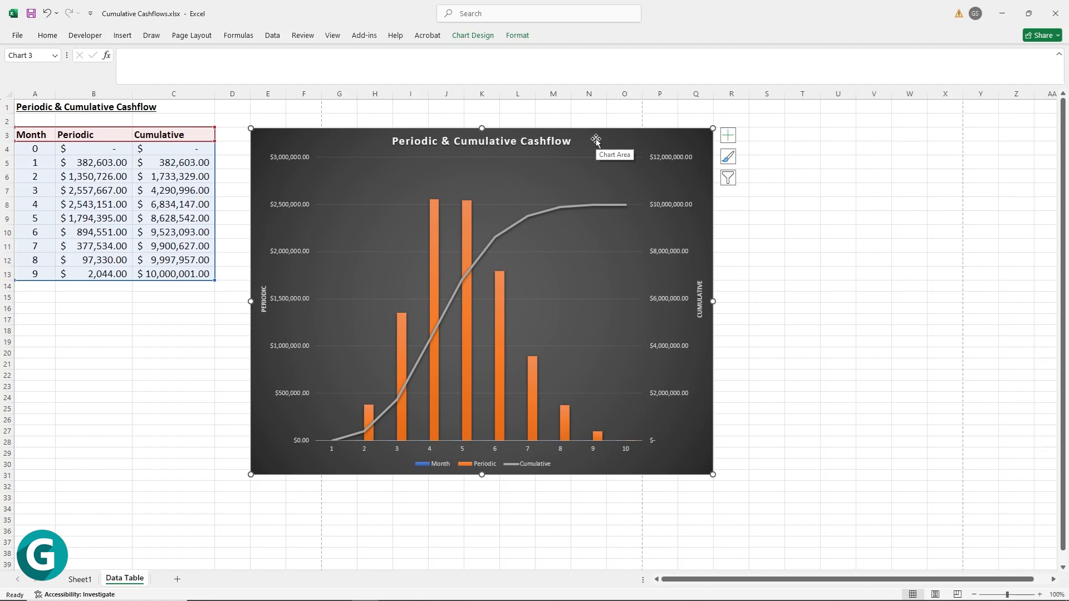
{"action": "key", "text": "ctrl+p"}
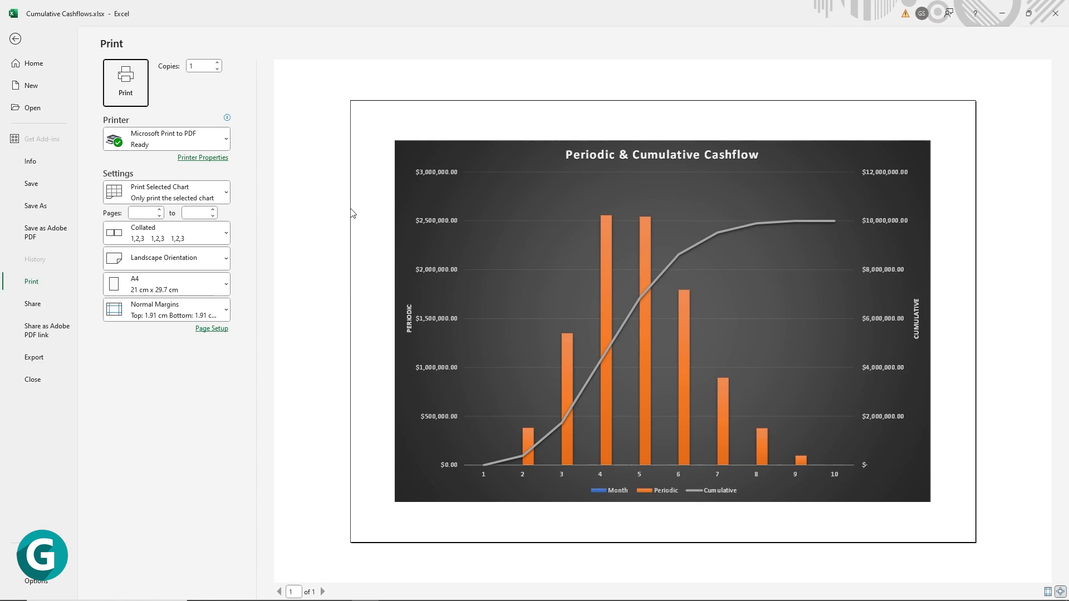
{"action": "left_click", "coordinate": [15, 38]}
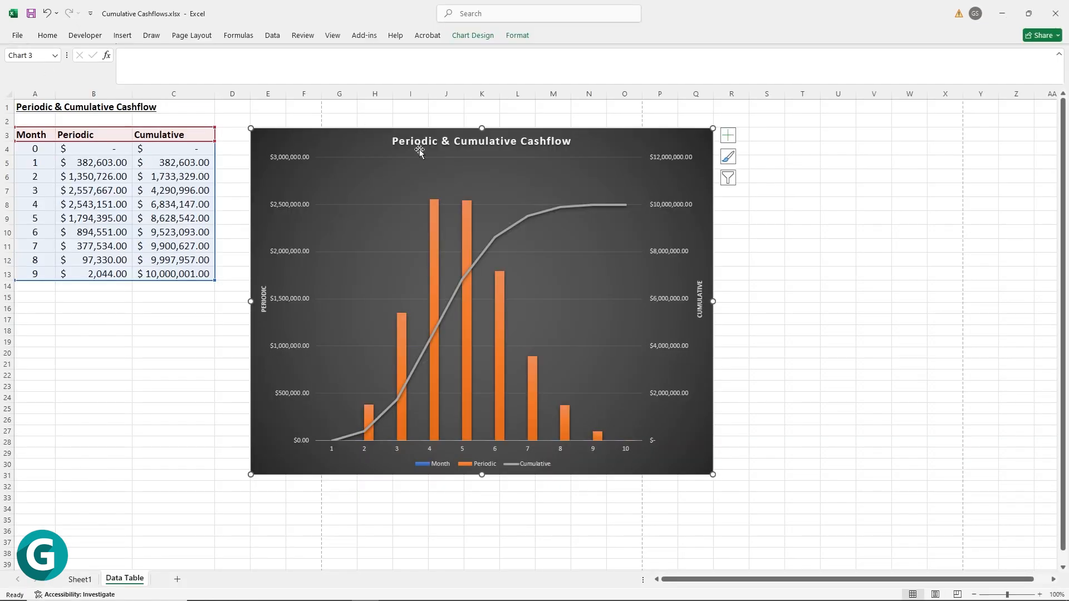
Move the combo chart from the Data Table sheet to a new chart sheet of its own, keeping the default sheet name.
{"action": "left_click", "coordinate": [563, 138]}
{"action": "left_click", "coordinate": [598, 133]}
{"action": "left_click", "coordinate": [472, 37]}
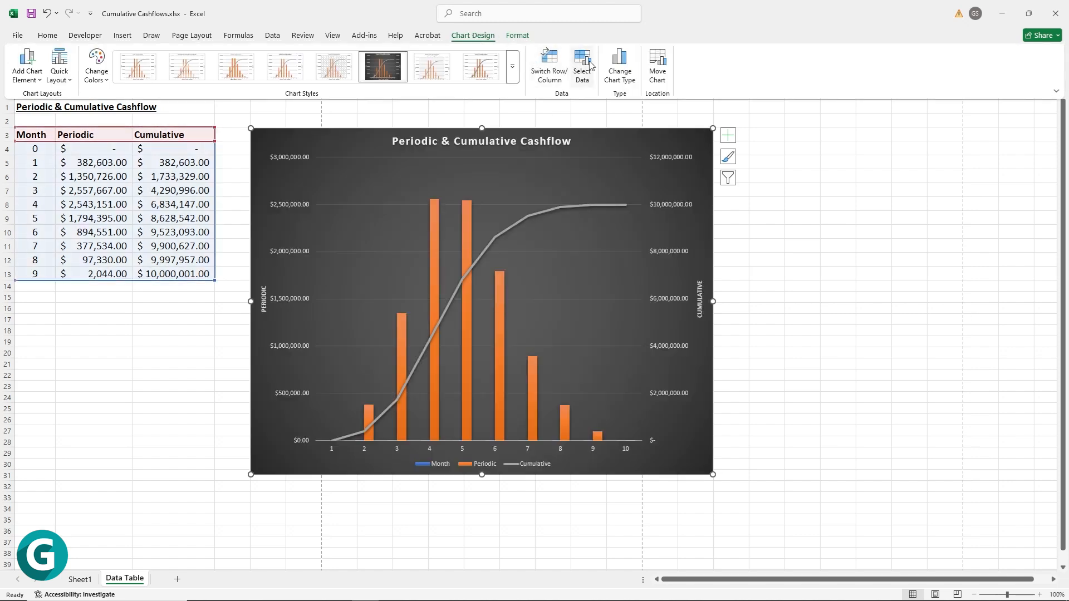
{"action": "left_click", "coordinate": [656, 64]}
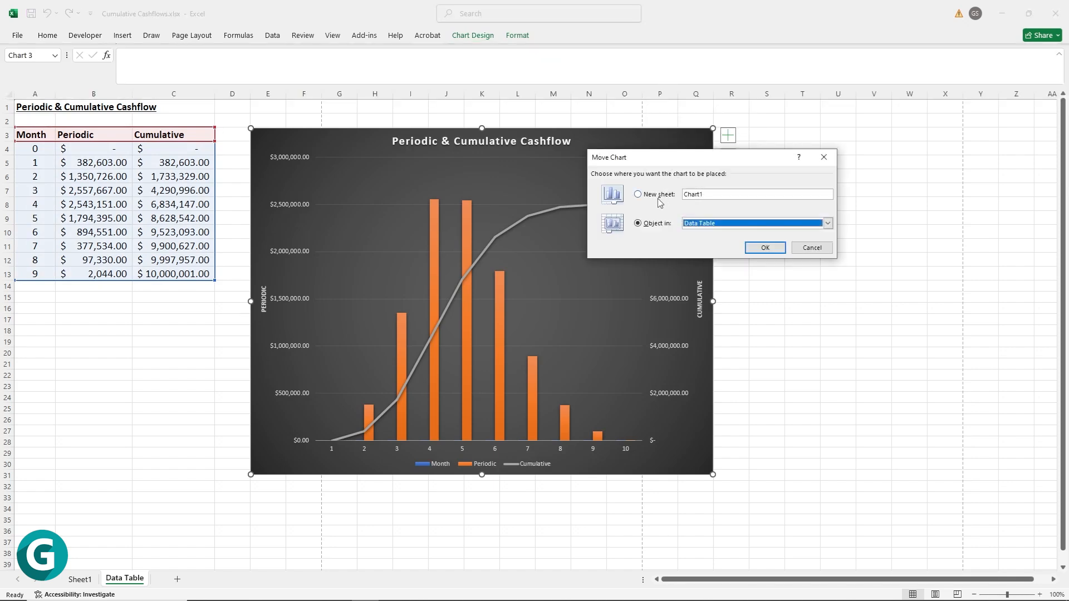
{"action": "left_click", "coordinate": [640, 196]}
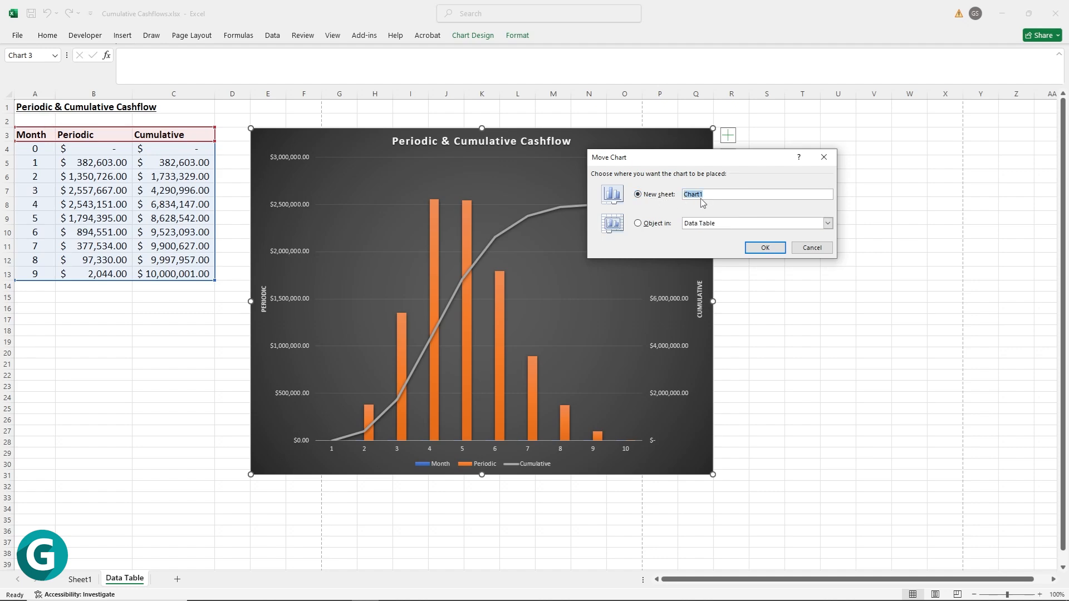
{"action": "left_click", "coordinate": [761, 247]}
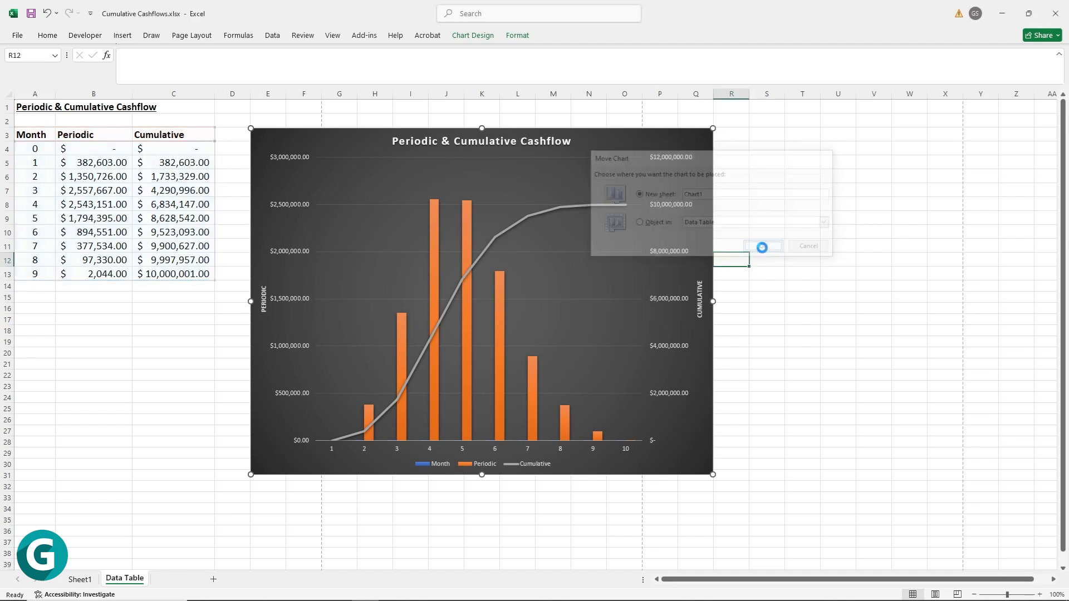